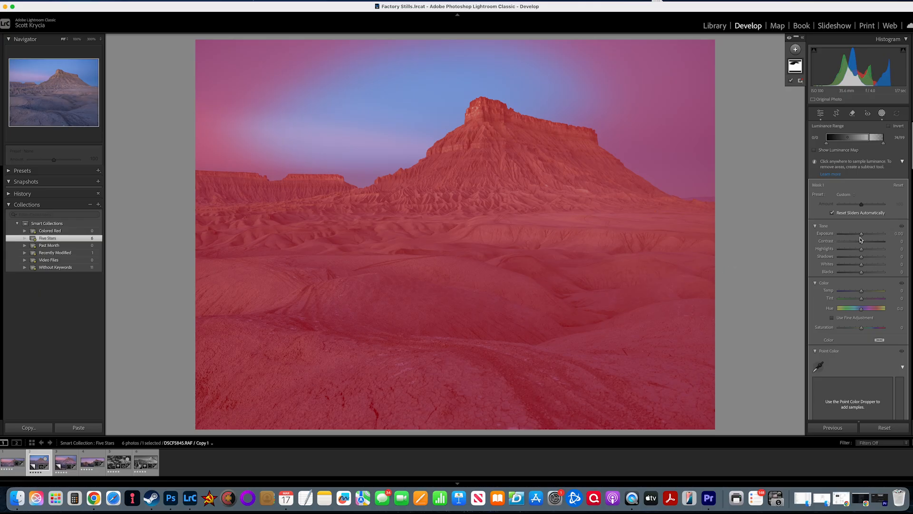
Restrict the mask's luminance range to the darker tones and set the mask exposure to 0.01.
drag(883, 143, 837, 145)
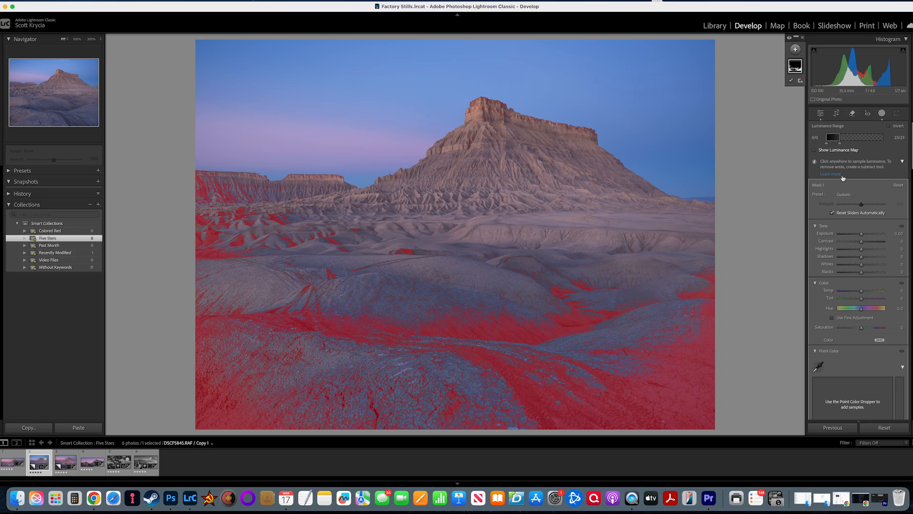
drag(861, 204, 863, 238)
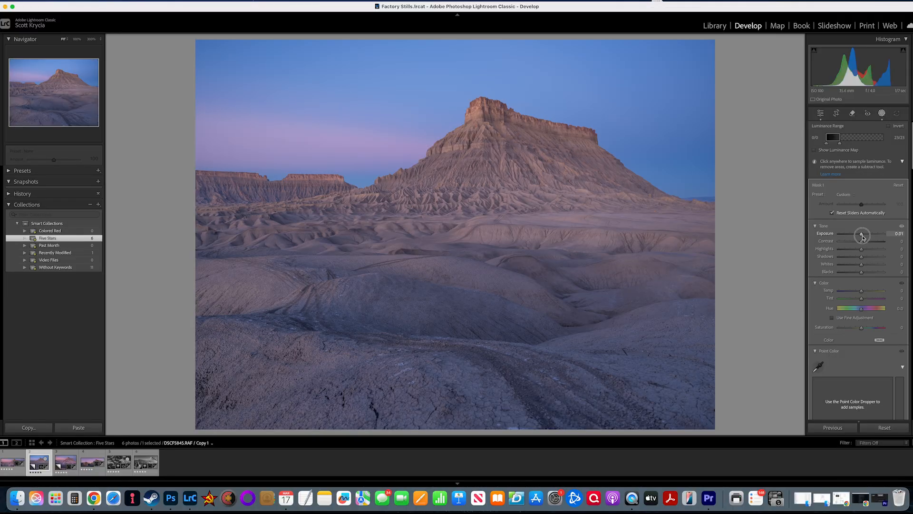
drag(863, 237, 863, 238)
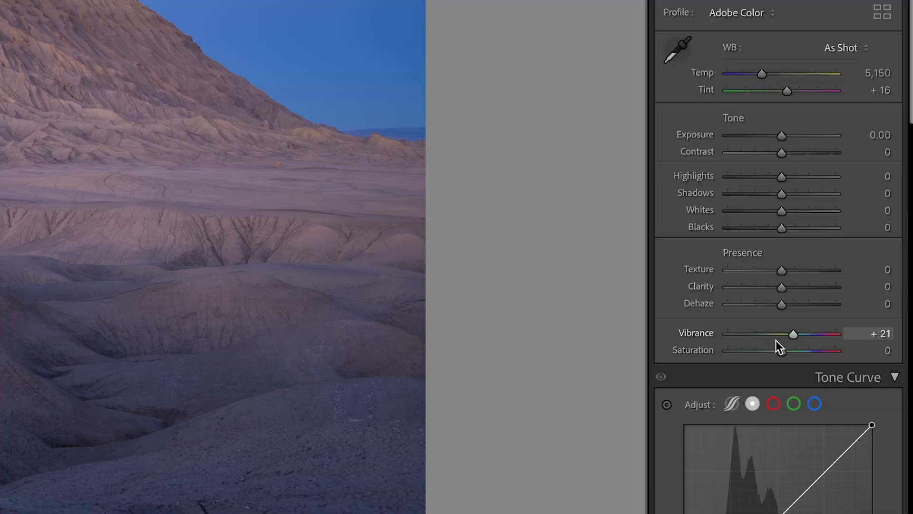
Preview the photo with saturation pushed to +100, then set saturation back to 0.
drag(778, 350, 835, 350)
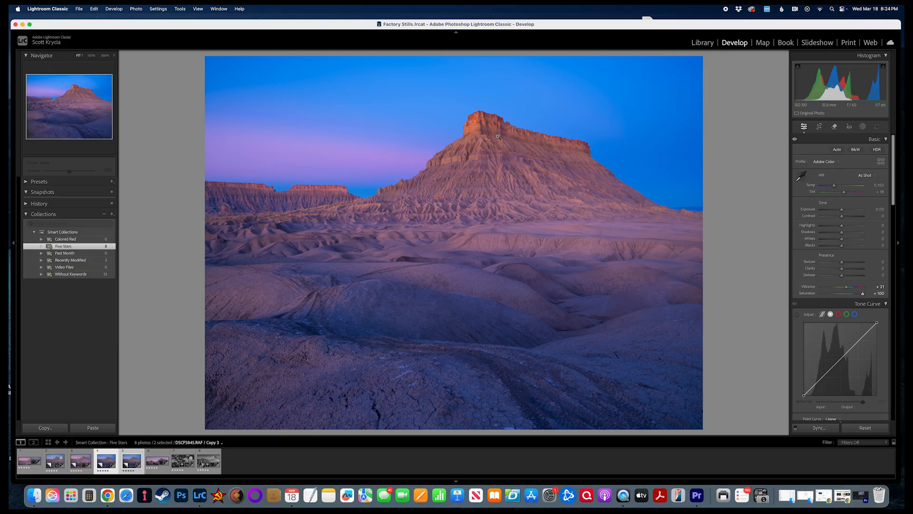
mouse_move(862, 293)
mouse_down()
mouse_move(815, 296)
mouse_move(872, 297)
mouse_up()
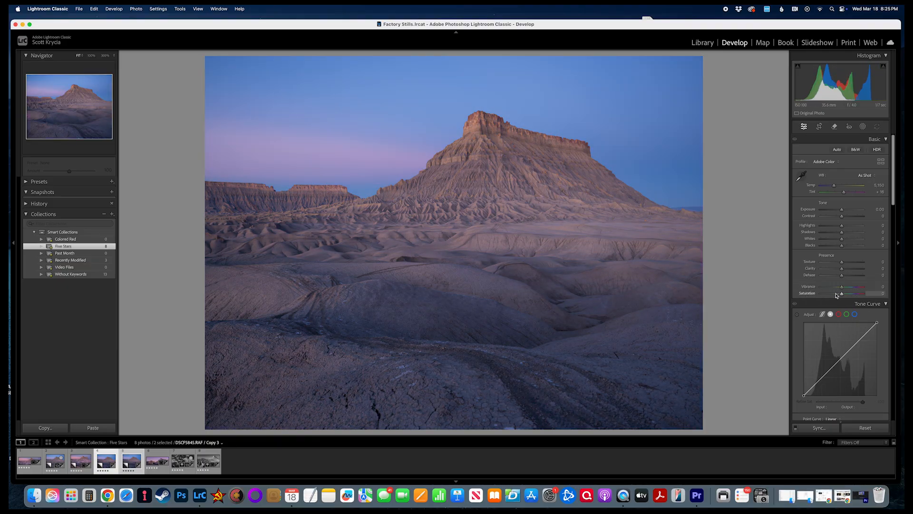
drag(840, 295, 898, 303)
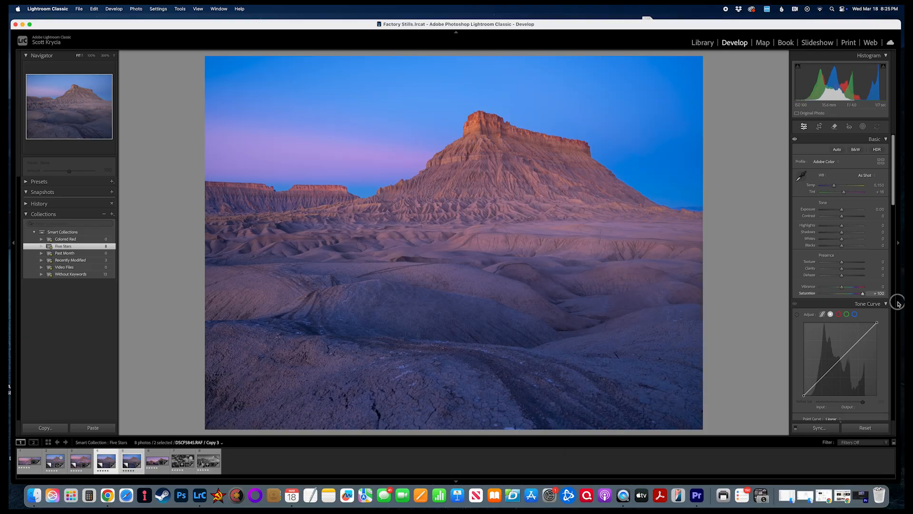
drag(870, 303, 844, 298)
click(877, 293)
text(0)
key(Return)
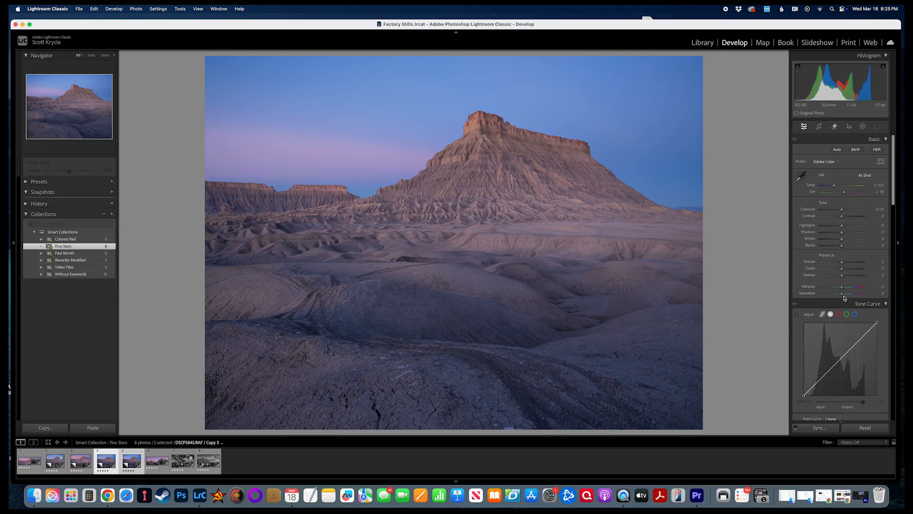
drag(842, 294, 883, 299)
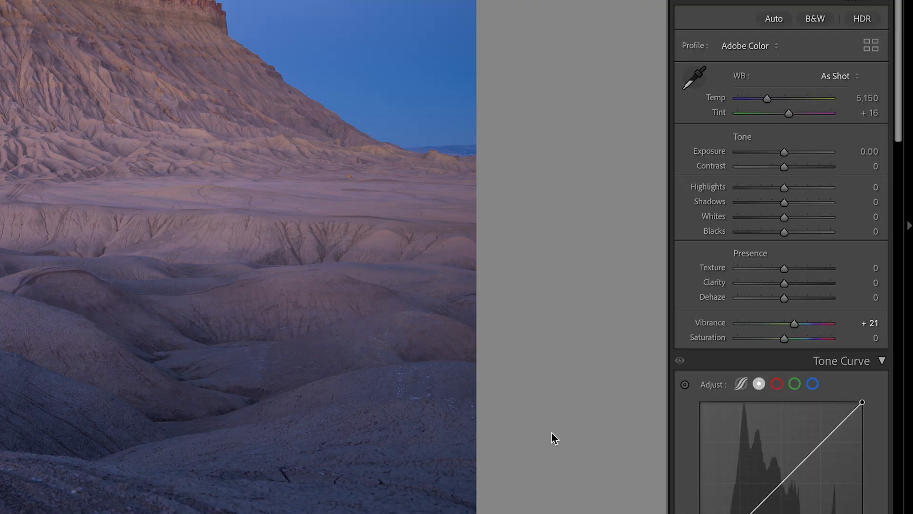
drag(799, 322, 828, 336)
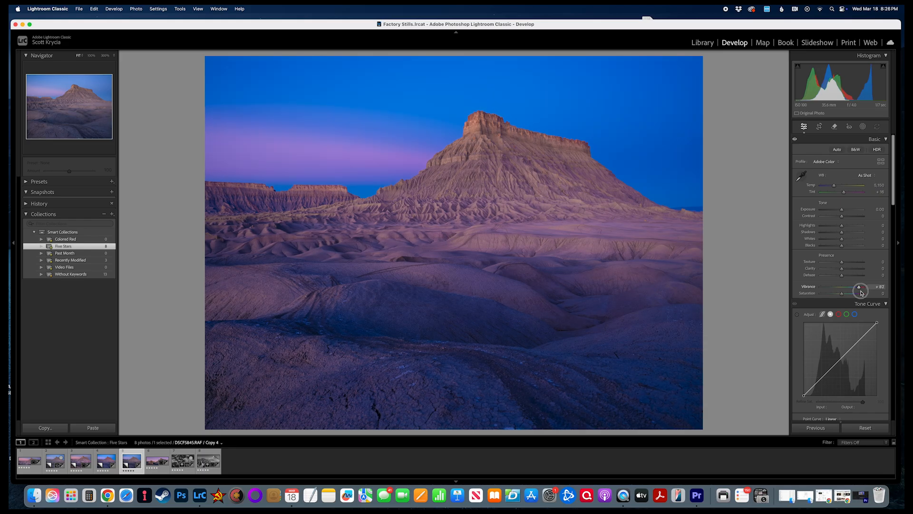
drag(860, 291, 861, 291)
key(shift+Left)
key(c)
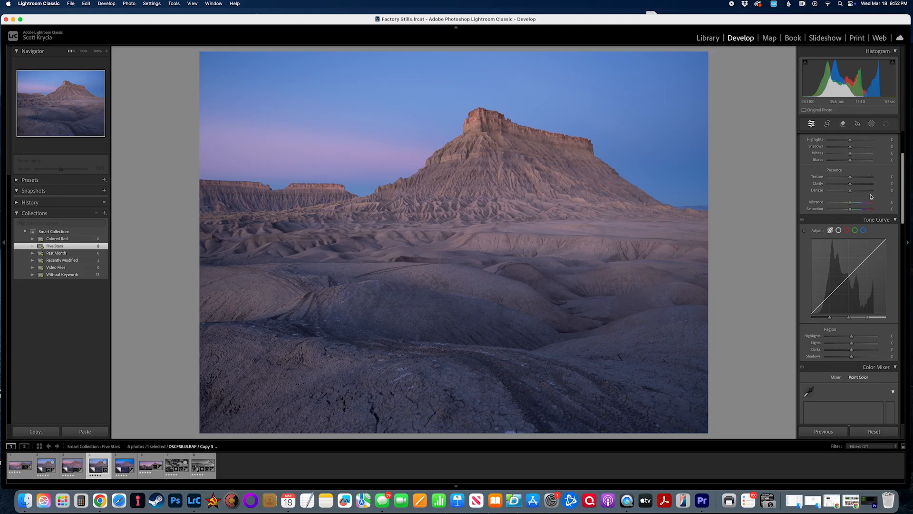
Shape the tone curve with the highlights region at +36 and the shadows region at -50.
mouse_move(849, 190)
mouse_down()
mouse_move(878, 192)
mouse_move(851, 194)
mouse_up()
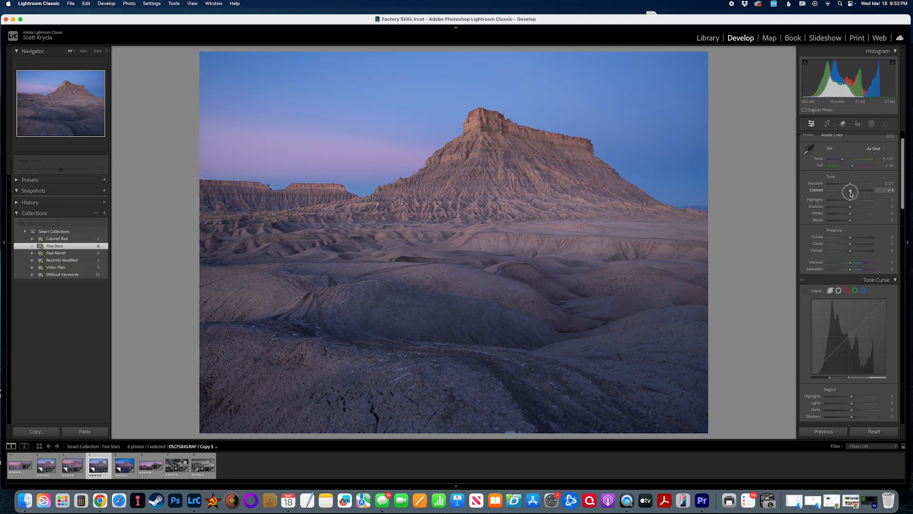
scroll(837, 285, down, 5)
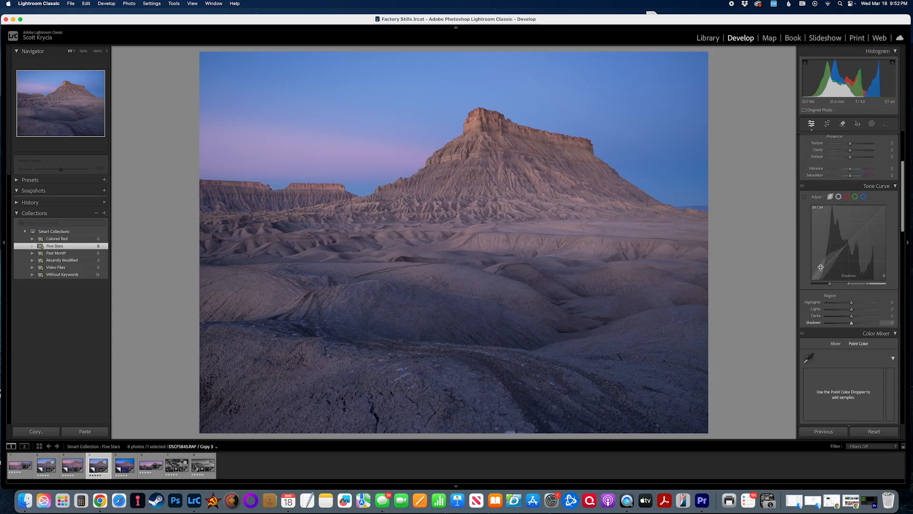
mouse_move(824, 269)
mouse_down()
mouse_move(825, 283)
mouse_move(825, 271)
mouse_up()
drag(879, 212, 876, 211)
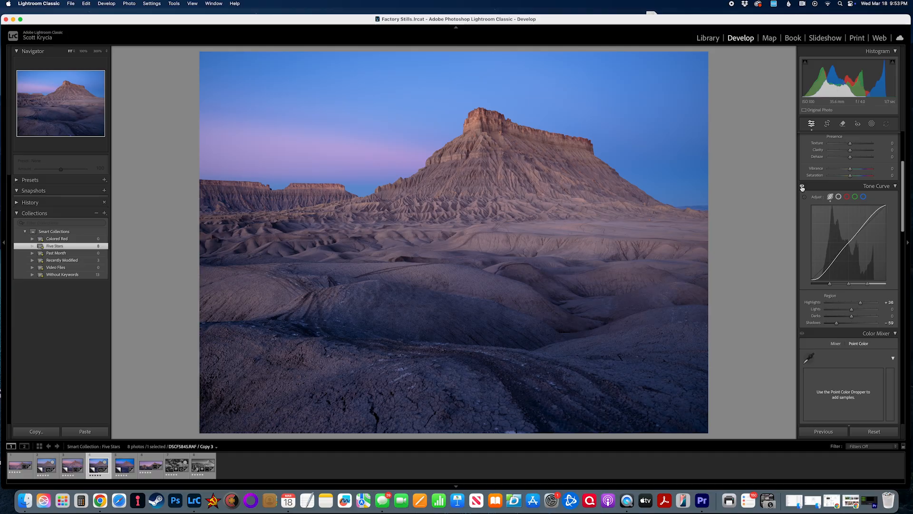
Toggle the tone curve adjustment off and on to compare the photo with and without it.
click(802, 187)
click(801, 187)
click(802, 186)
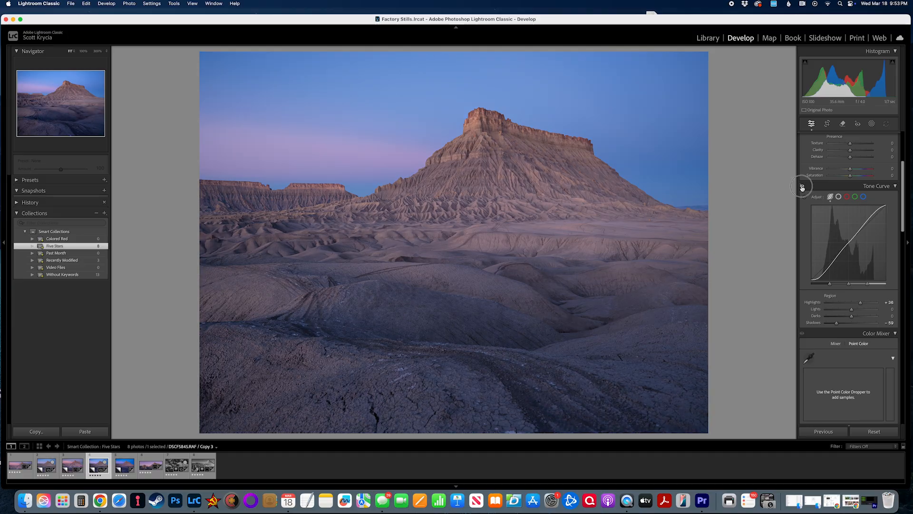
click(802, 187)
click(802, 187)
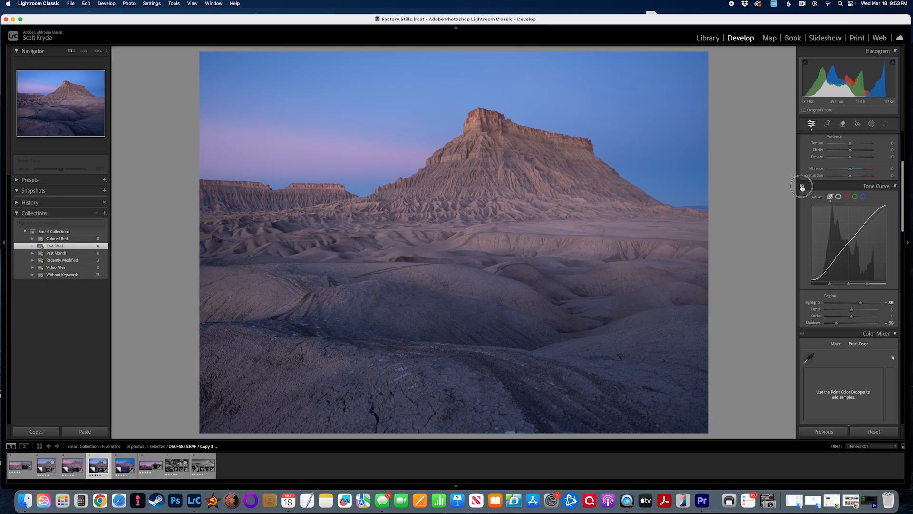
click(802, 186)
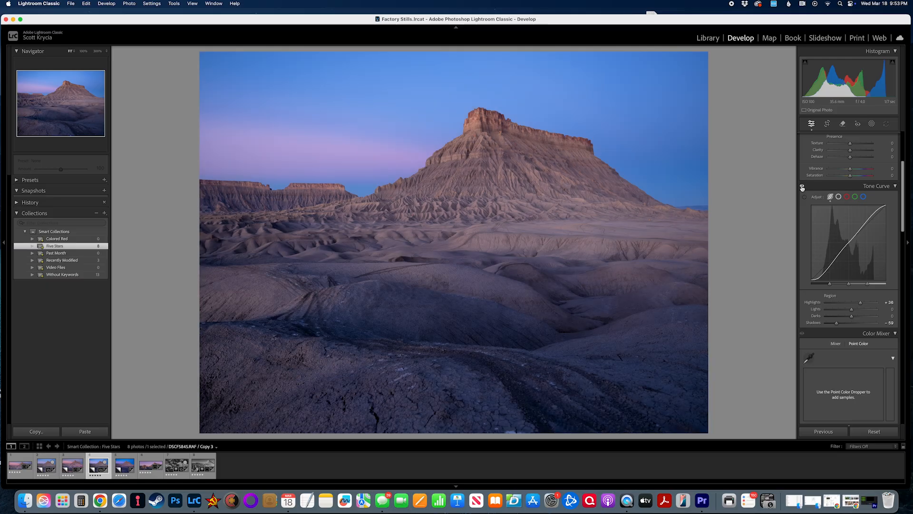
click(838, 198)
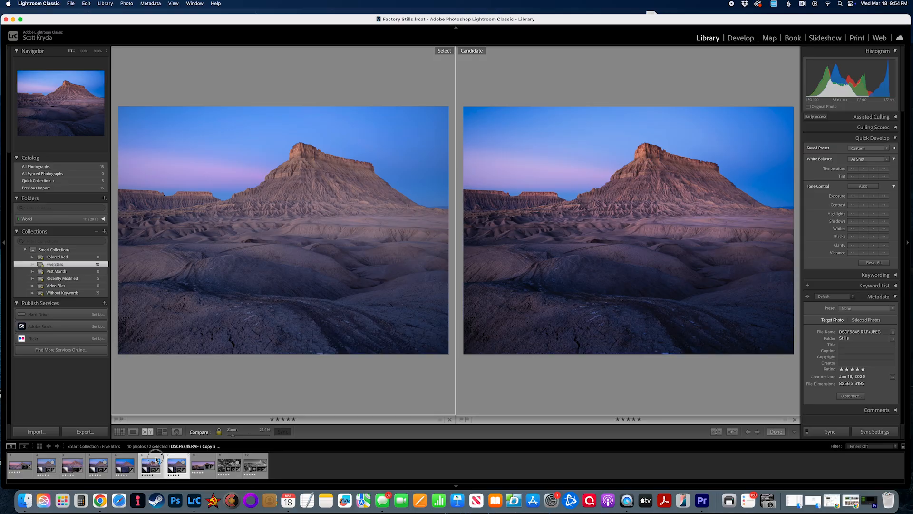
Compare the edited copy against other virtual copies of the photo by choosing candidates from the filmstrip.
click(180, 460)
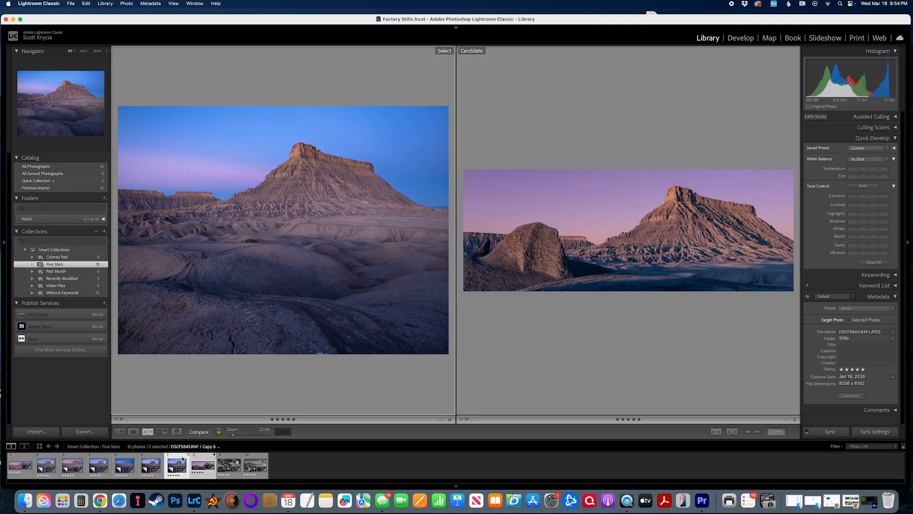
click(156, 460)
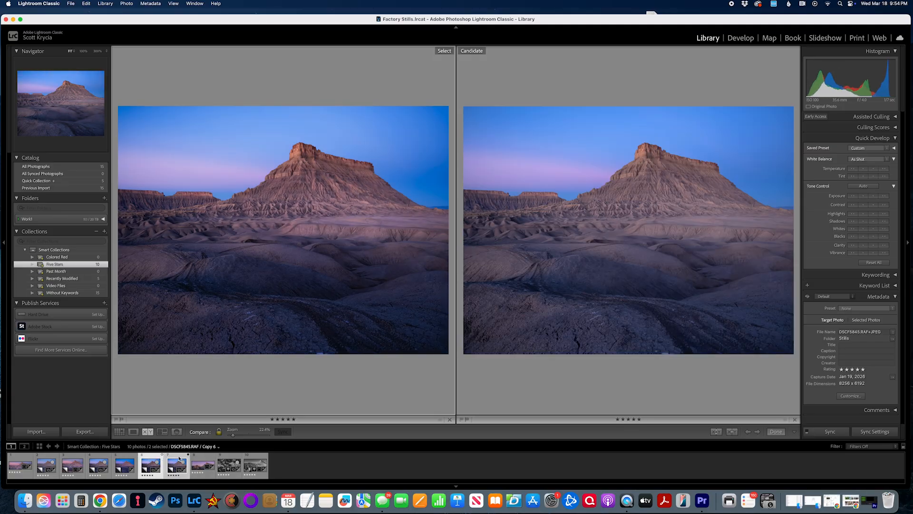
click(179, 459)
click(149, 458)
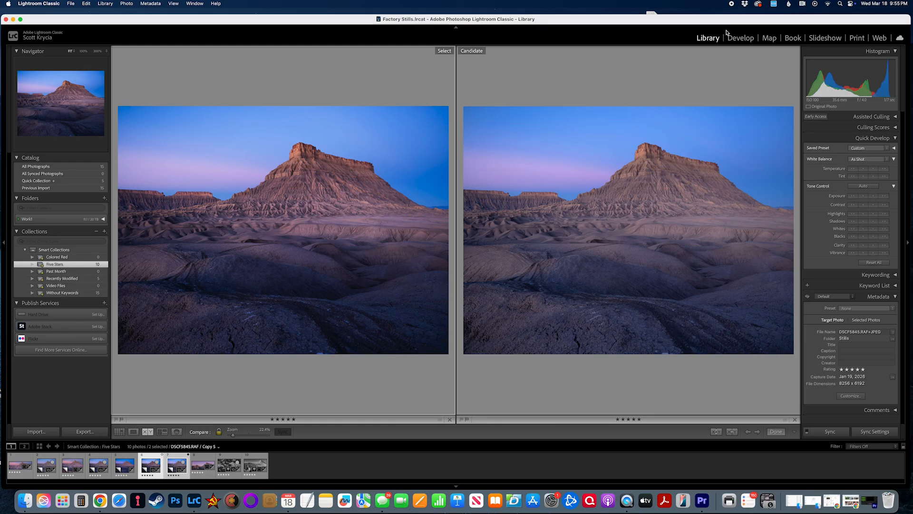
click(648, 369)
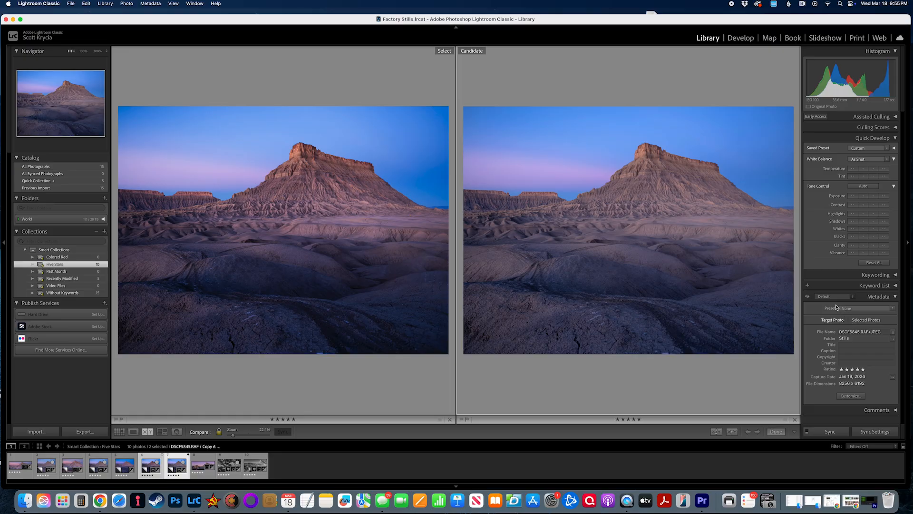